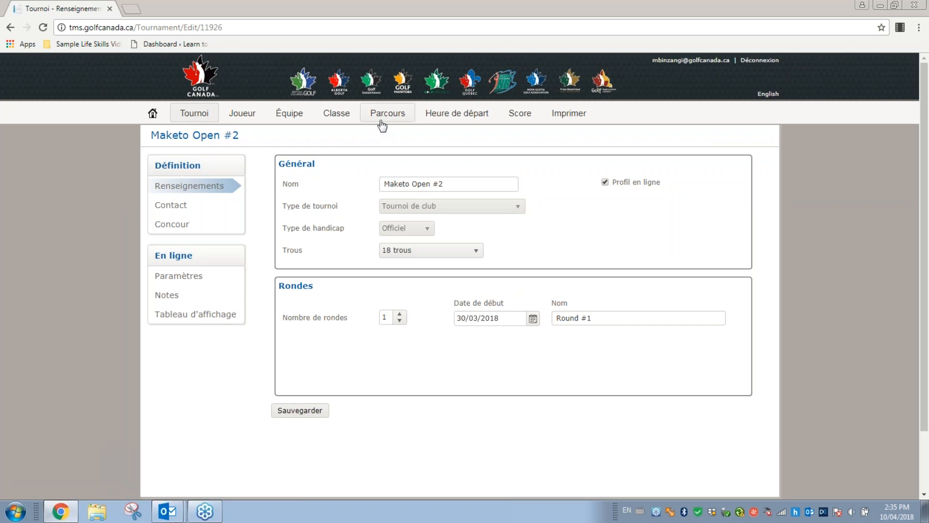
Open the tournament's course setup and review the tees in the Defaut and Senior categories by collapsing and expanding them
{"action": "left_click", "coordinate": [384, 116]}
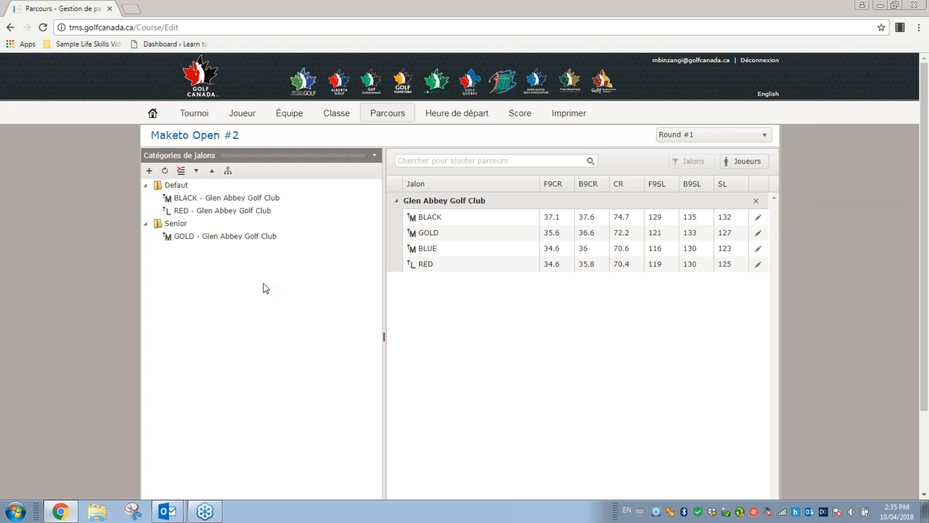
{"action": "left_click", "coordinate": [214, 172]}
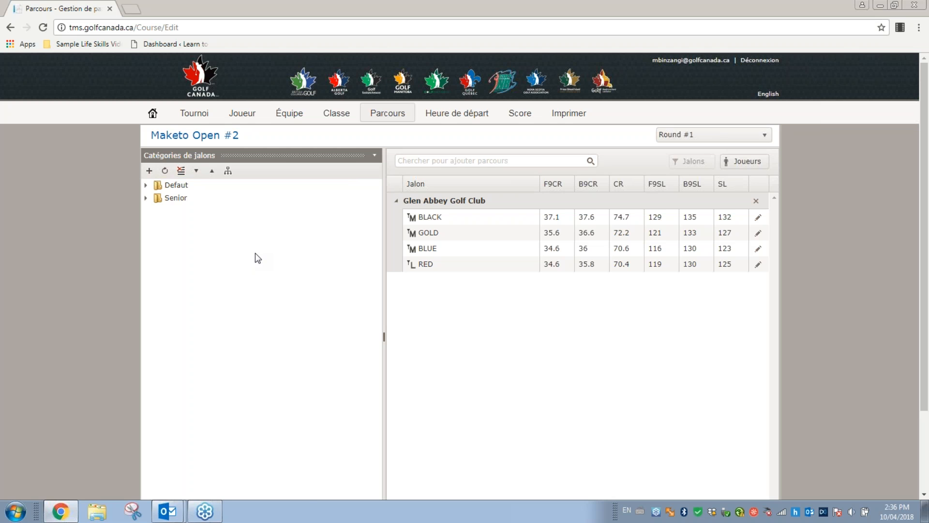
{"action": "left_click", "coordinate": [198, 171]}
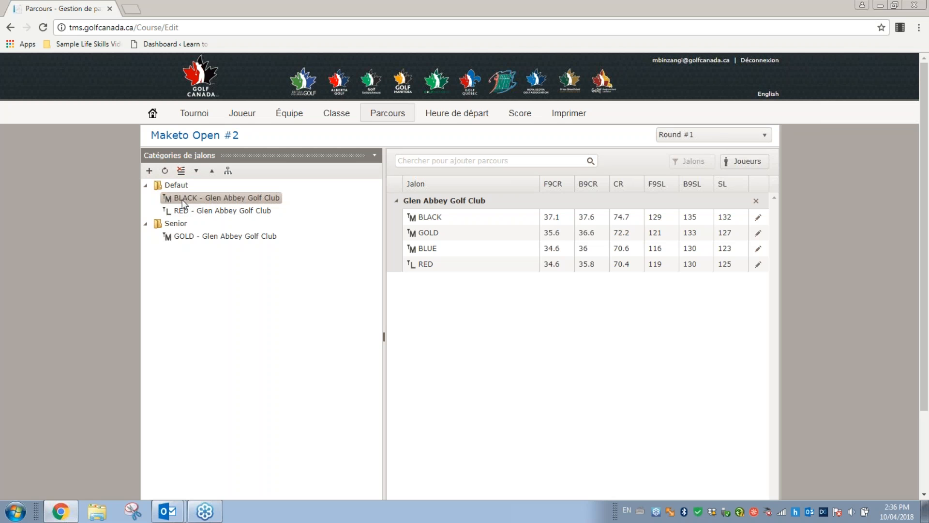
{"action": "left_click", "coordinate": [170, 212]}
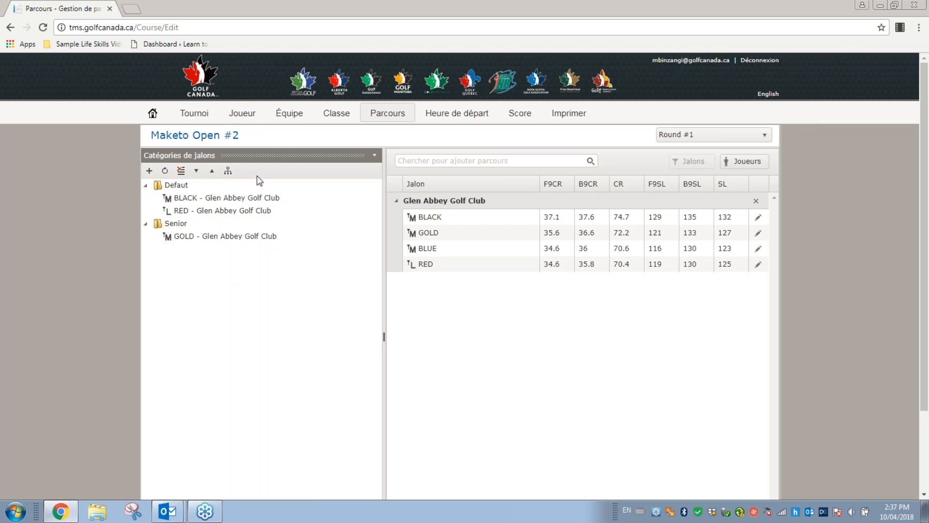
{"action": "left_click", "coordinate": [211, 173]}
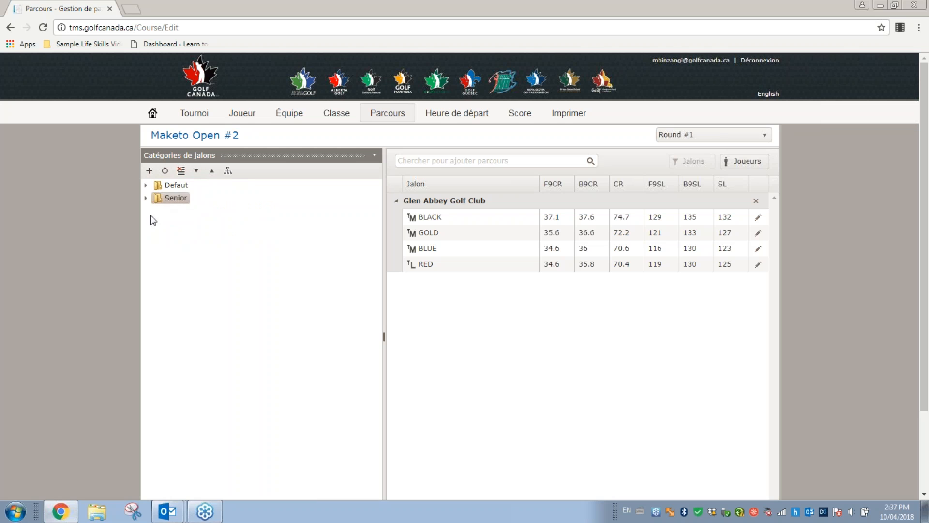
{"action": "left_click", "coordinate": [197, 172]}
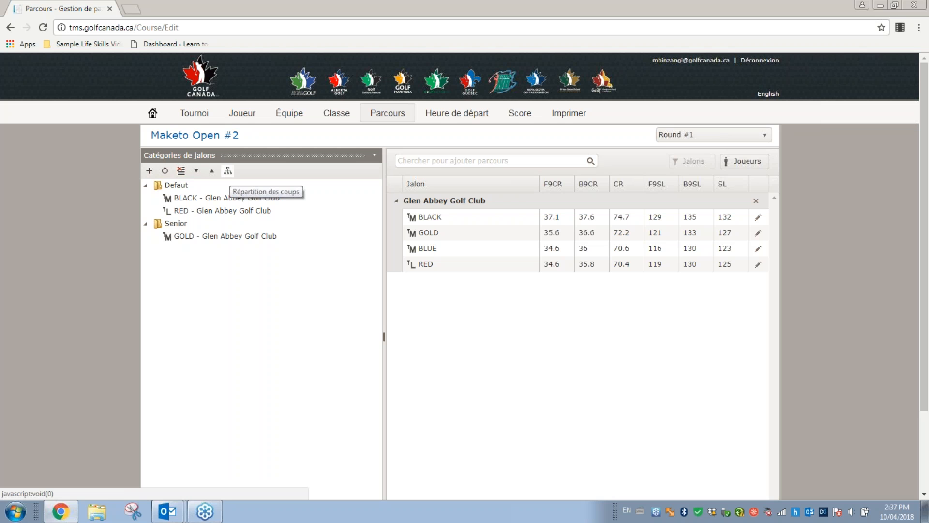
Examine the stroke allocation settings for Glen Abbey Golf Club, including the default course rating adjustment options, and close without saving
{"action": "left_click", "coordinate": [228, 171]}
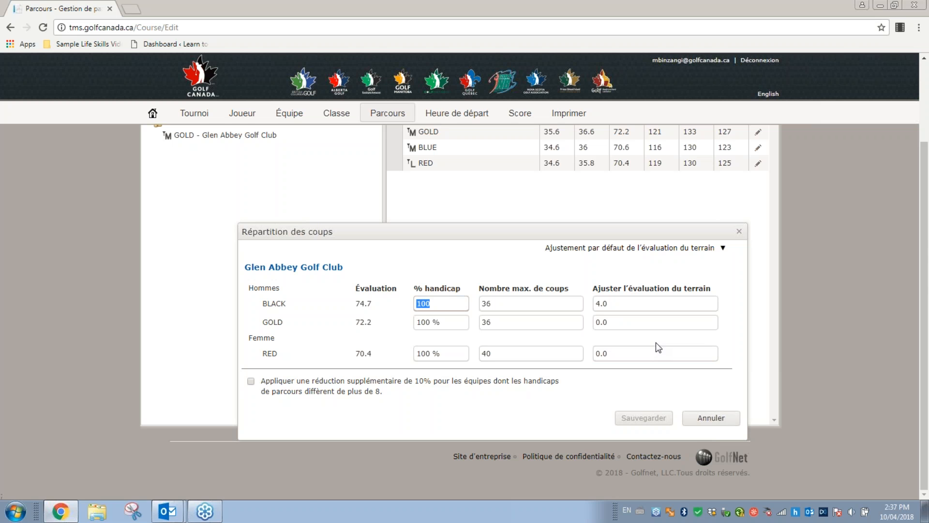
{"action": "left_click", "coordinate": [724, 248]}
{"action": "left_click", "coordinate": [724, 248]}
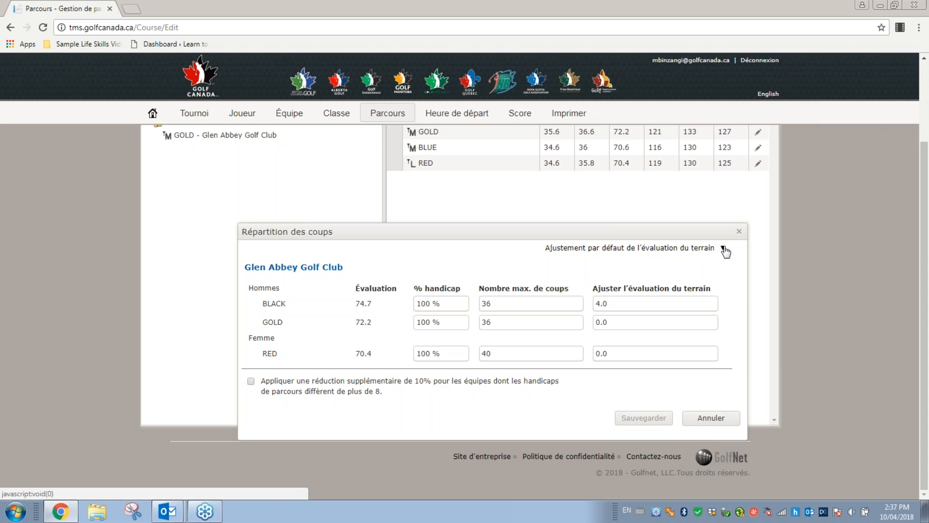
{"action": "left_click", "coordinate": [724, 249]}
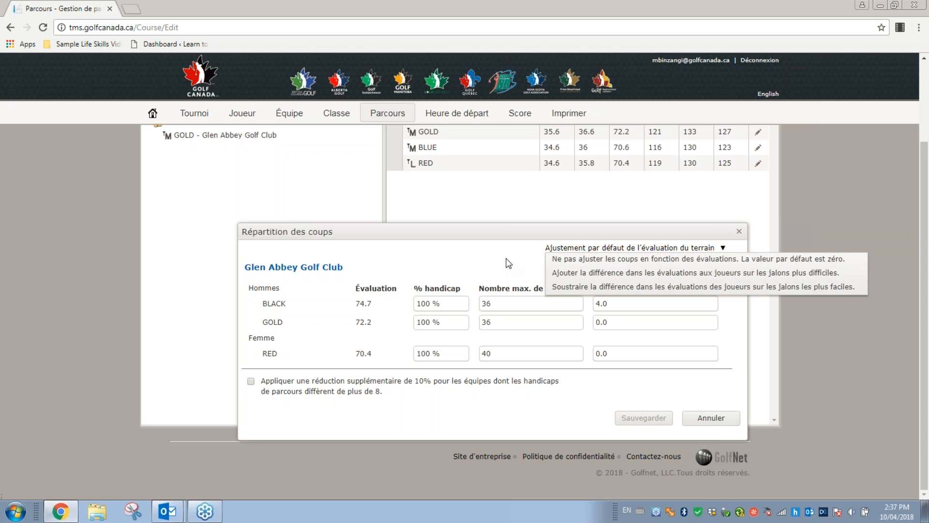
{"action": "left_click", "coordinate": [608, 343]}
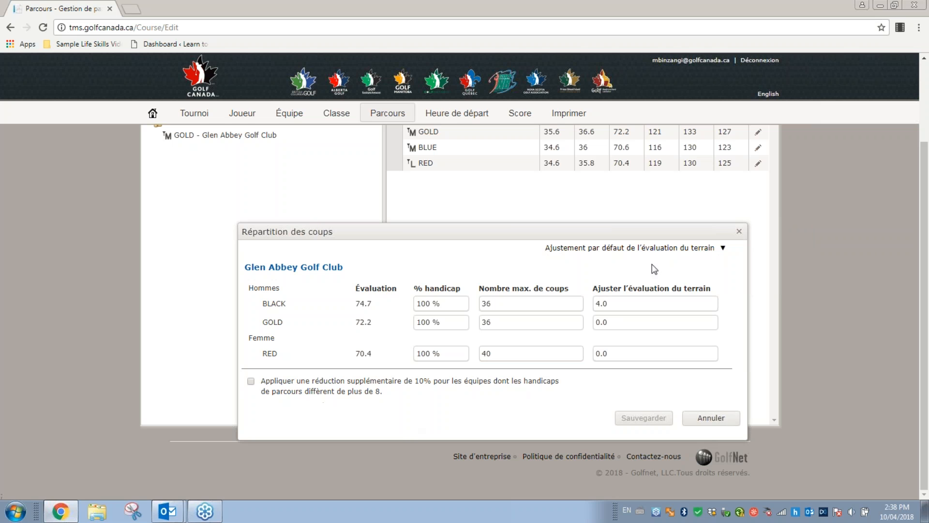
{"action": "left_click", "coordinate": [739, 232]}
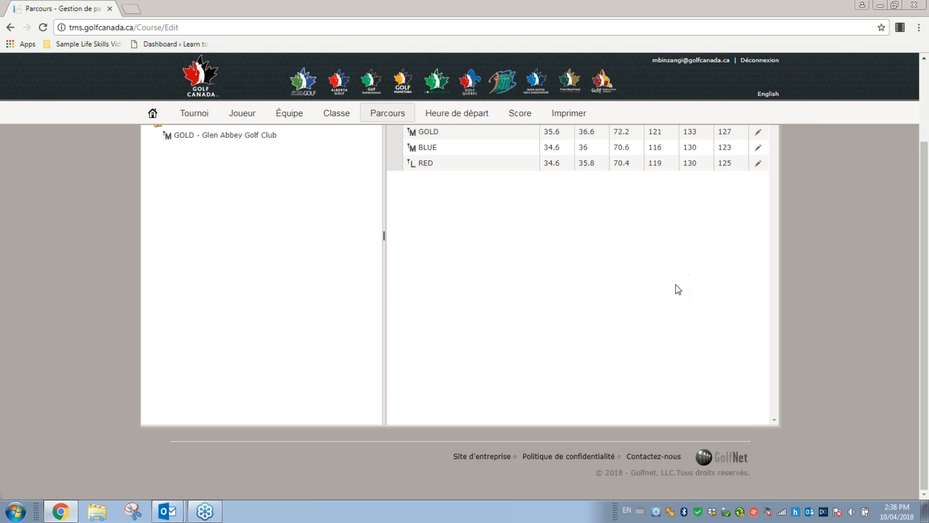
View the tee and hole details of the men's BLACK tee at Glen Abbey Golf Club and close them without saving
{"action": "left_click_drag", "start_coordinate": [924, 396], "coordinate": [889, 289]}
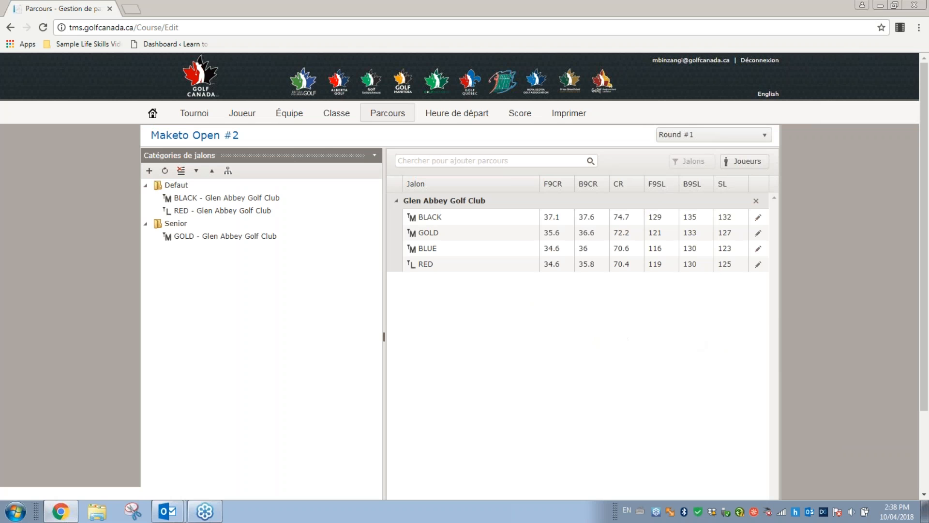
{"action": "left_click", "coordinate": [759, 220]}
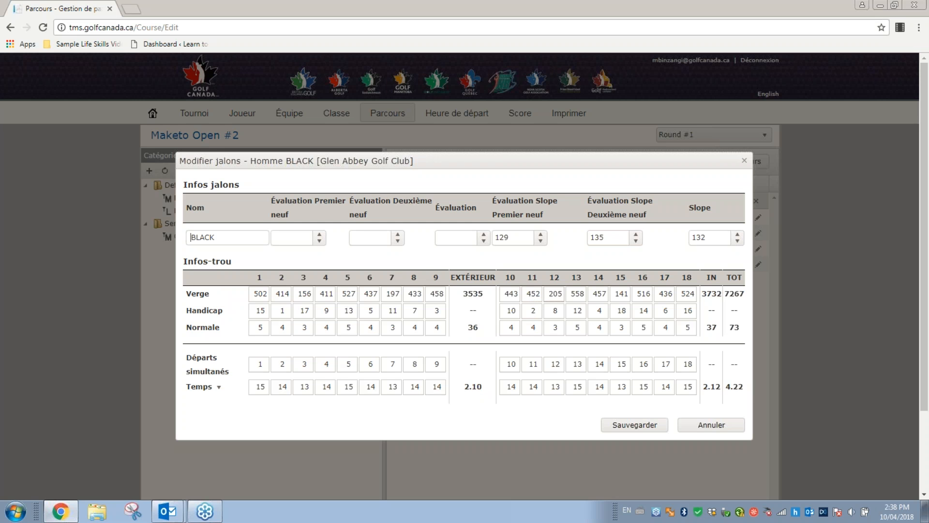
{"action": "left_click", "coordinate": [745, 162]}
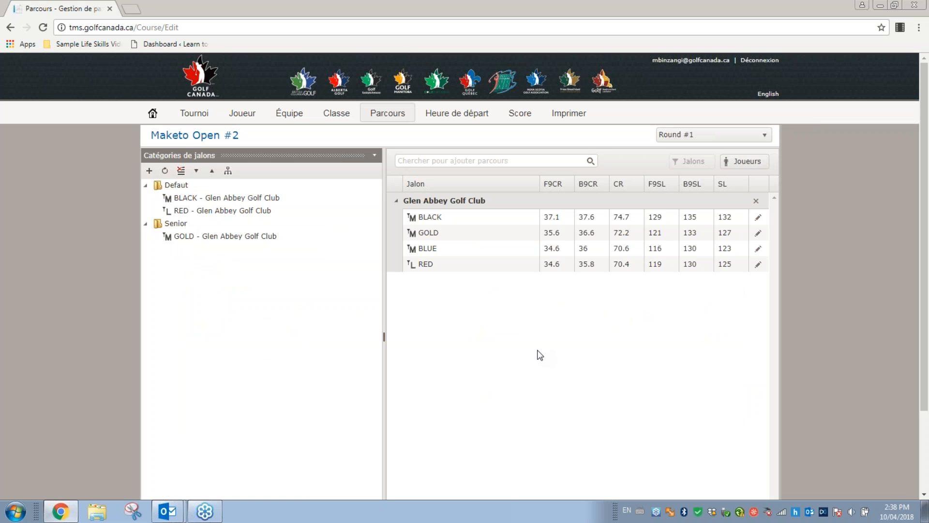
Search for "toronto", add the Toronto Golf Club (The) - Watson course, and remove that course again
{"action": "left_click", "coordinate": [487, 162]}
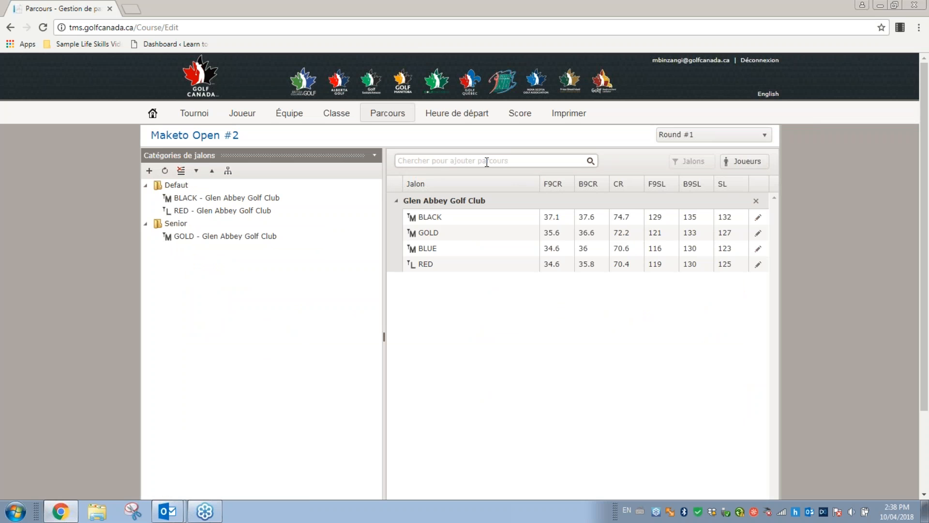
{"action": "type", "text": "toronto"}
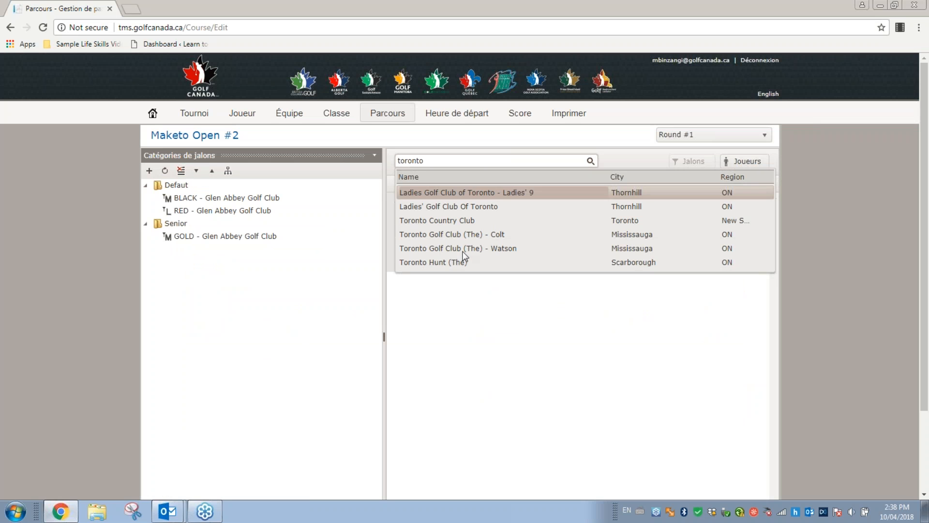
{"action": "left_click", "coordinate": [462, 249]}
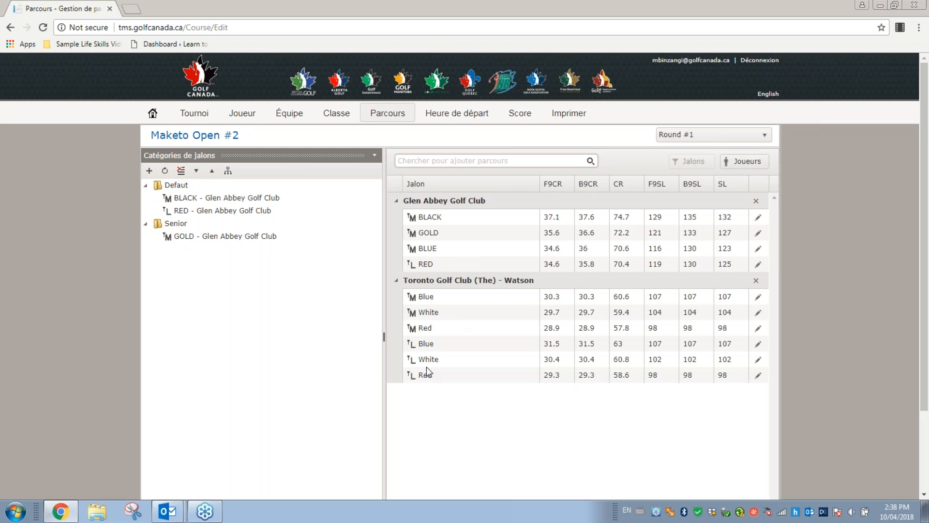
{"action": "left_click", "coordinate": [756, 282]}
{"action": "left_click", "coordinate": [416, 285]}
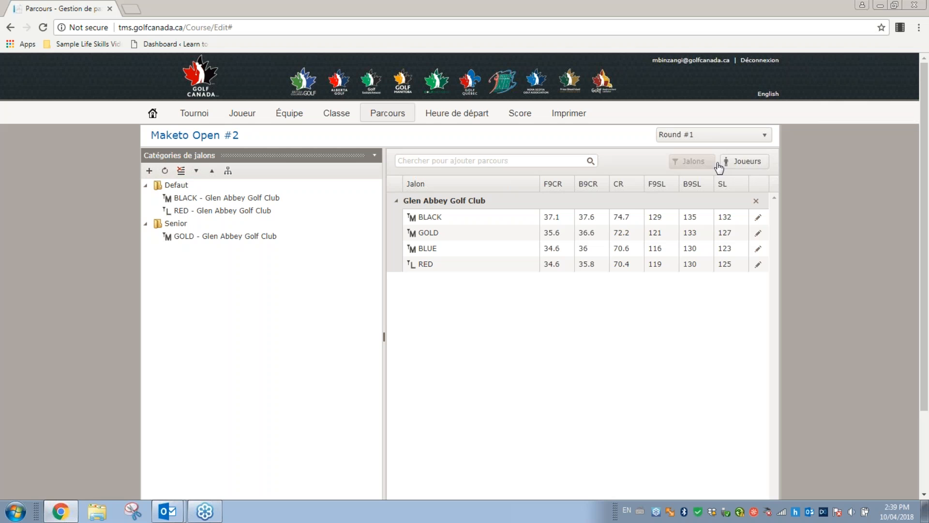
Switch the course setup from tees to the tournament's player list
{"action": "double_click", "coordinate": [740, 163]}
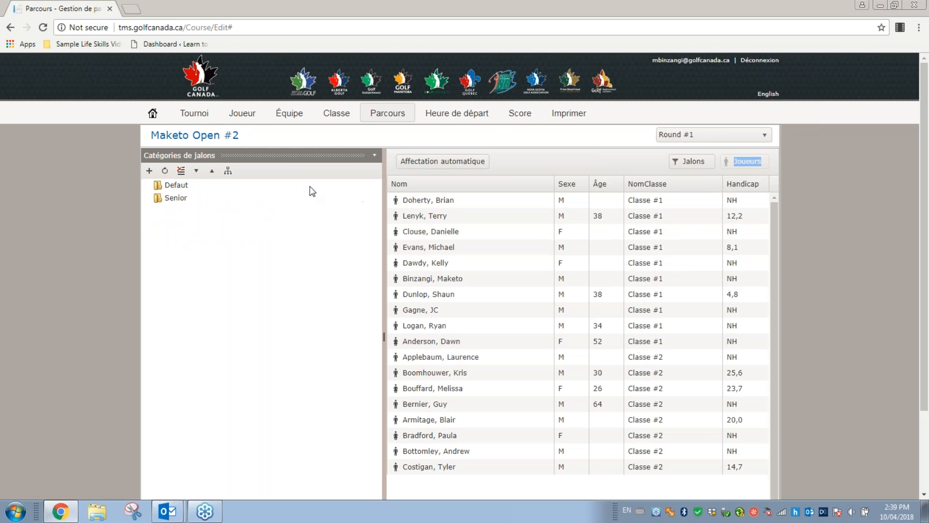
{"action": "left_click", "coordinate": [183, 198]}
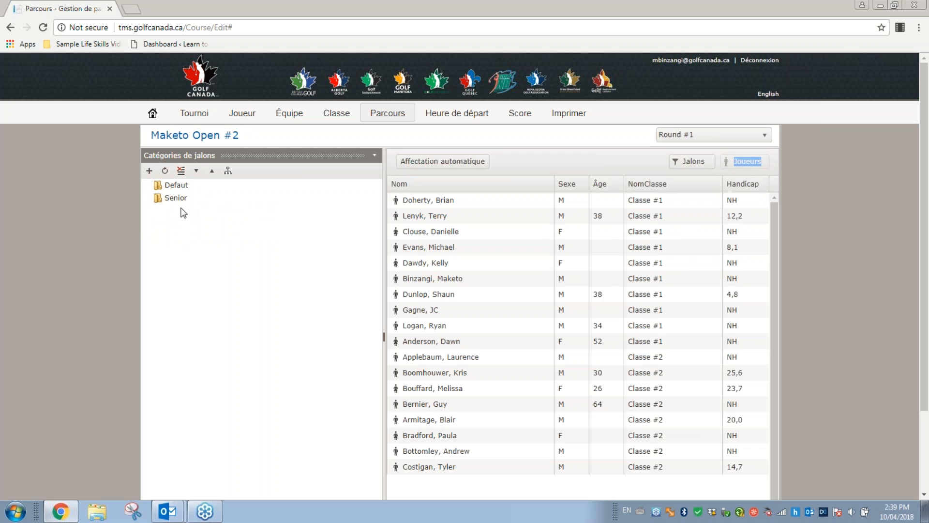
Assign the first listed player to the Senior category and the fourth, seventh and eleventh remaining players to Defaut
{"action": "left_click_drag", "start_coordinate": [429, 200], "coordinate": [175, 200]}
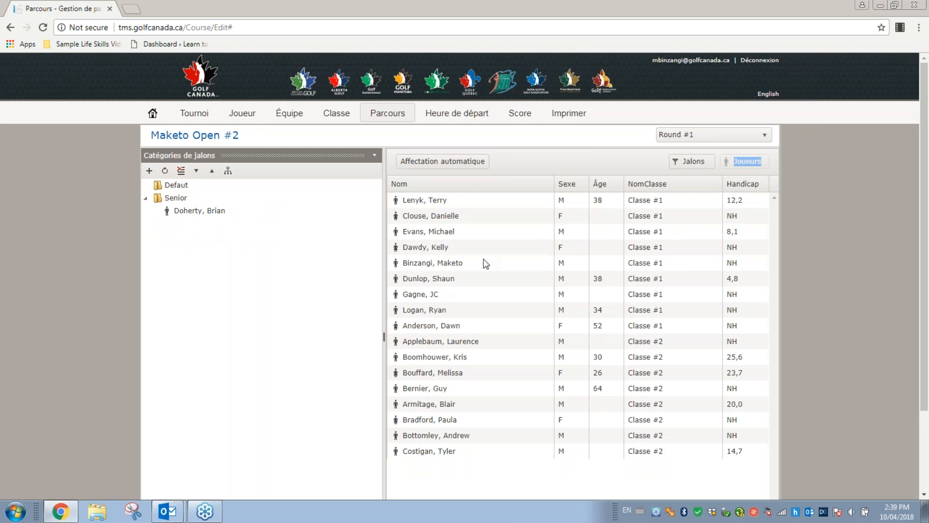
{"action": "left_click", "coordinate": [432, 247]}
{"action": "left_click", "coordinate": [431, 293], "text": "ctrl"}
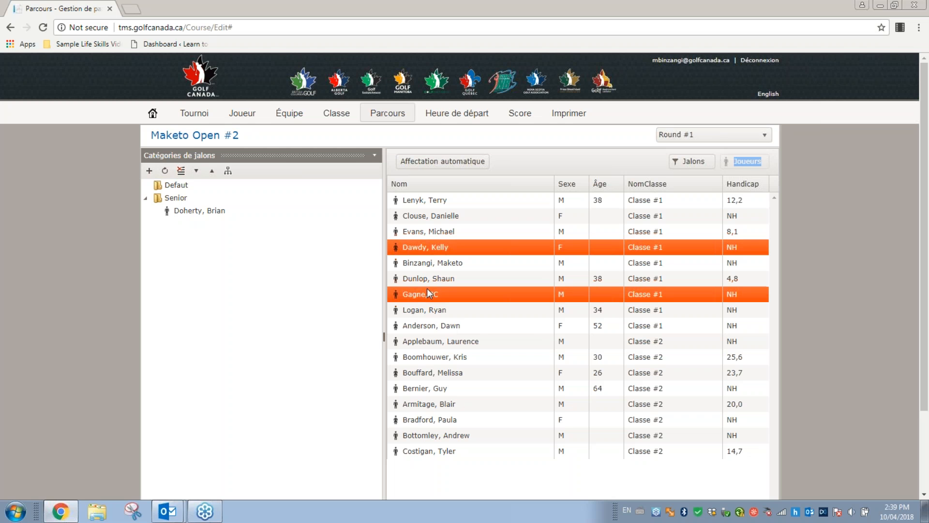
{"action": "left_click", "coordinate": [432, 357], "text": "ctrl"}
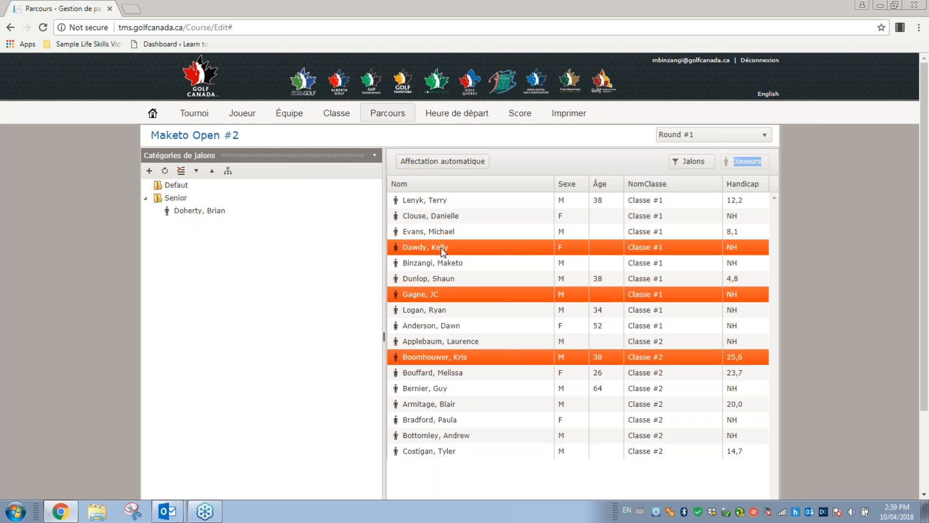
{"action": "left_click_drag", "start_coordinate": [441, 248], "coordinate": [182, 187]}
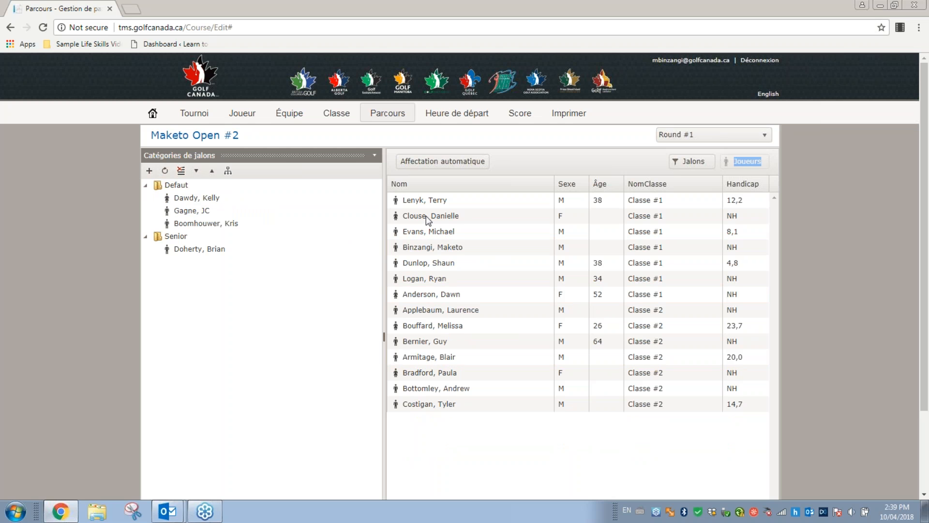
Assign the first ten remaining players to Senior, and return the 34-year-old player in that group to the unassigned list
{"action": "left_click", "coordinate": [440, 340], "text": "shift"}
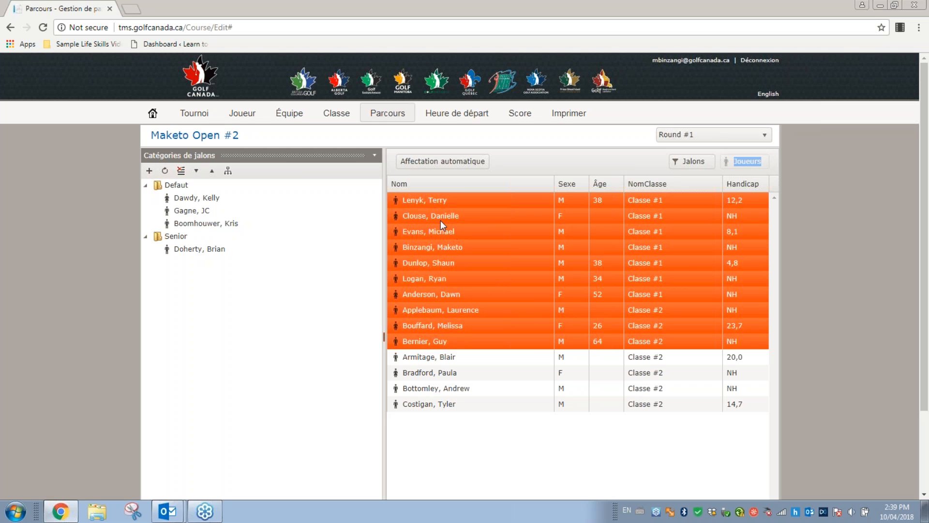
{"action": "left_click_drag", "start_coordinate": [455, 217], "coordinate": [188, 239]}
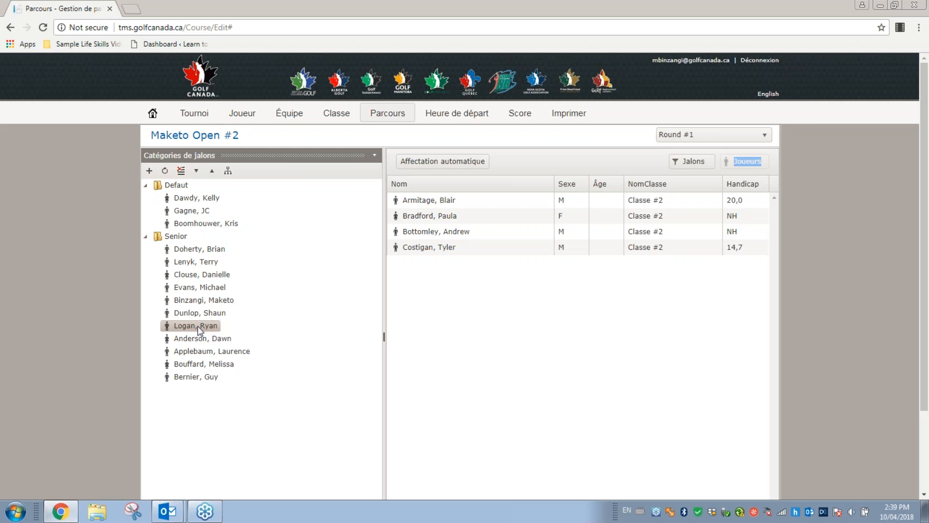
{"action": "left_click_drag", "start_coordinate": [194, 327], "coordinate": [502, 293]}
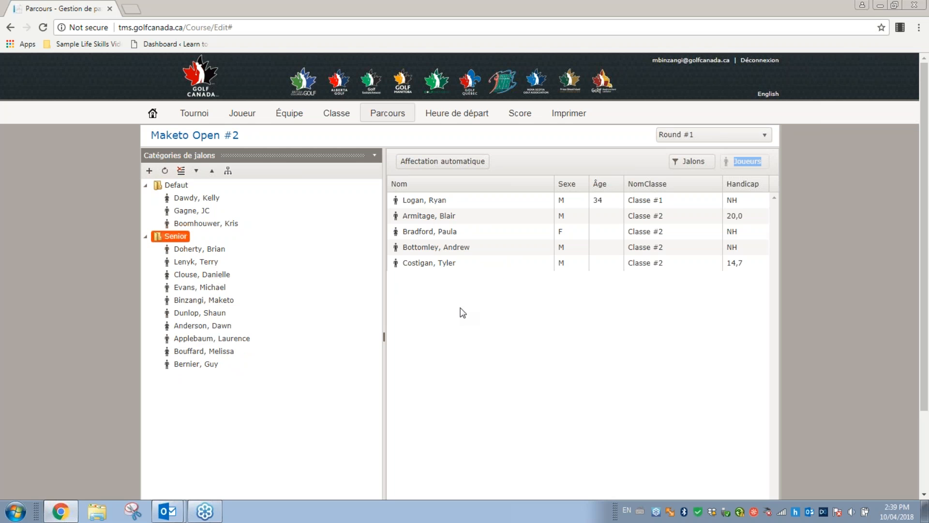
Clear all player assignments from the Defaut and Senior tee categories
{"action": "left_click", "coordinate": [181, 170]}
{"action": "left_click", "coordinate": [415, 285]}
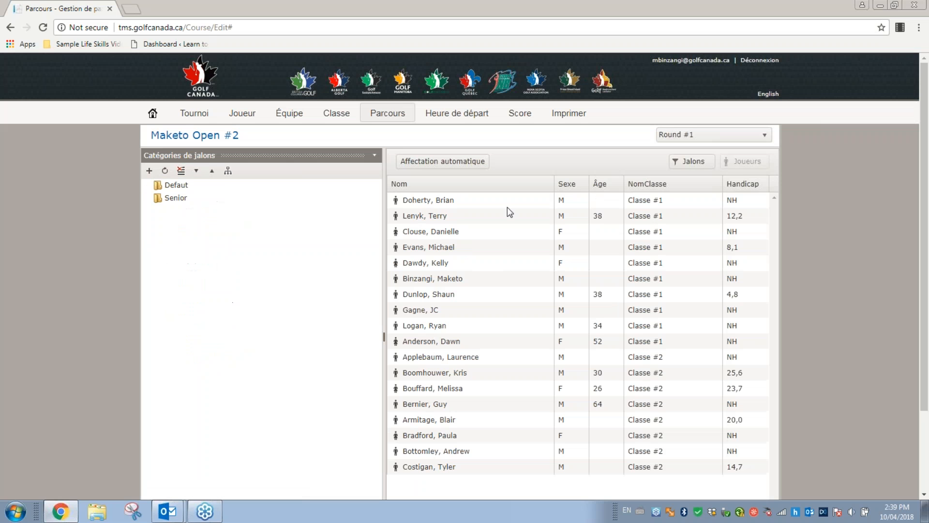
Automatically assign the men to the Senior category and the women to Defaut, and return to the tees view
{"action": "left_click", "coordinate": [461, 166]}
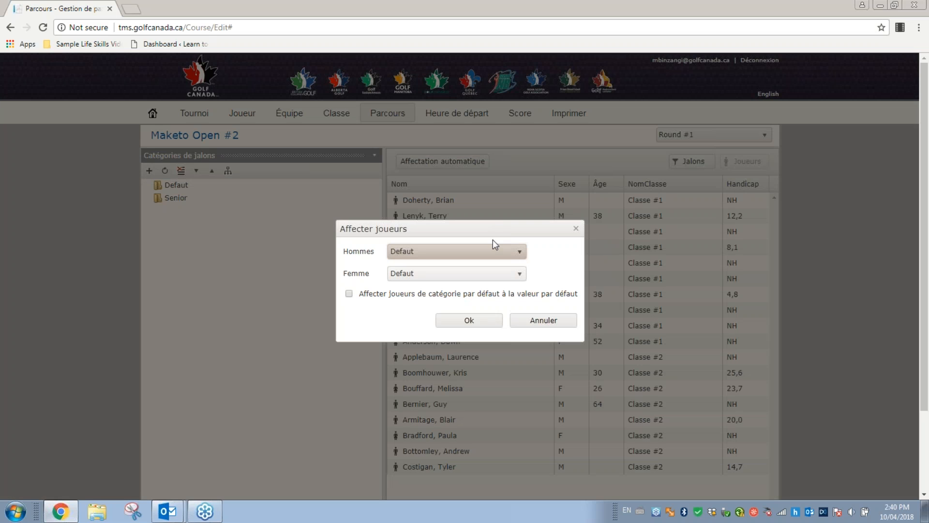
{"action": "left_click", "coordinate": [512, 259]}
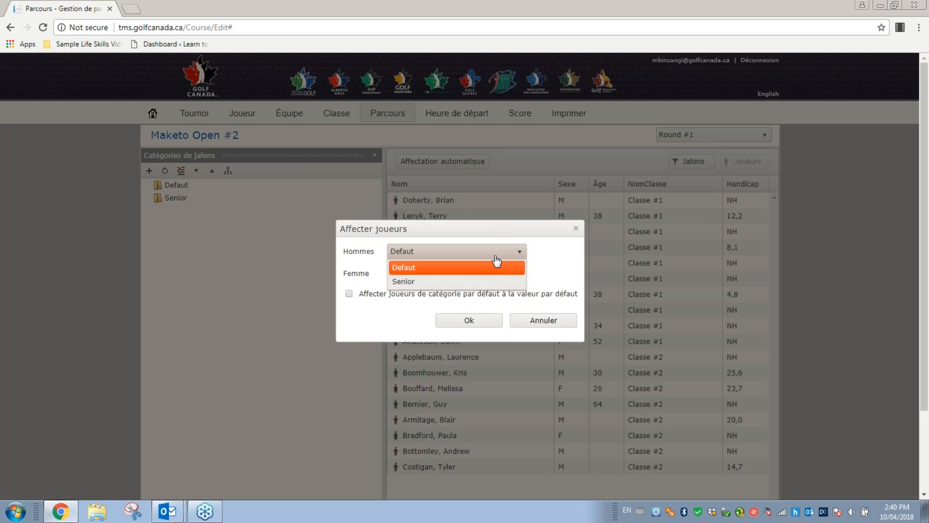
{"action": "left_click", "coordinate": [411, 270]}
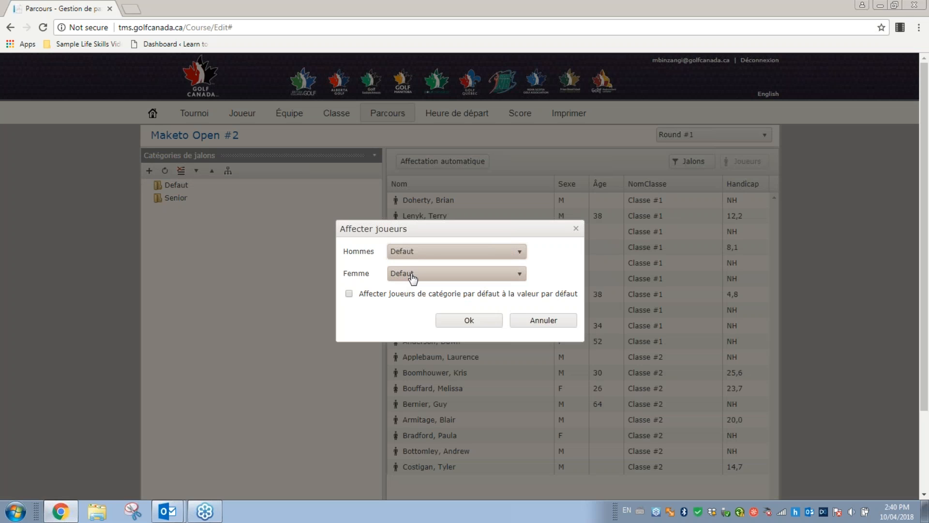
{"action": "left_click", "coordinate": [462, 280]}
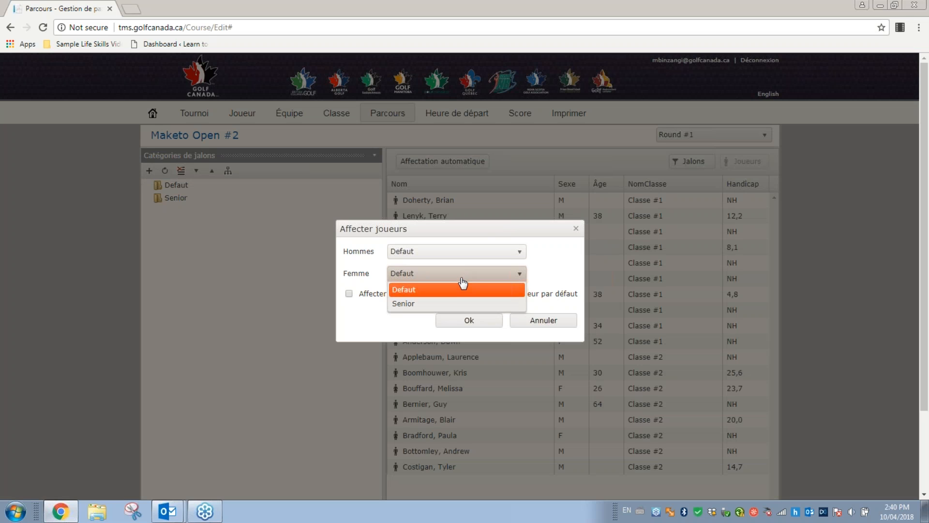
{"action": "left_click", "coordinate": [462, 280]}
{"action": "left_click", "coordinate": [464, 251]}
{"action": "left_click", "coordinate": [415, 281]}
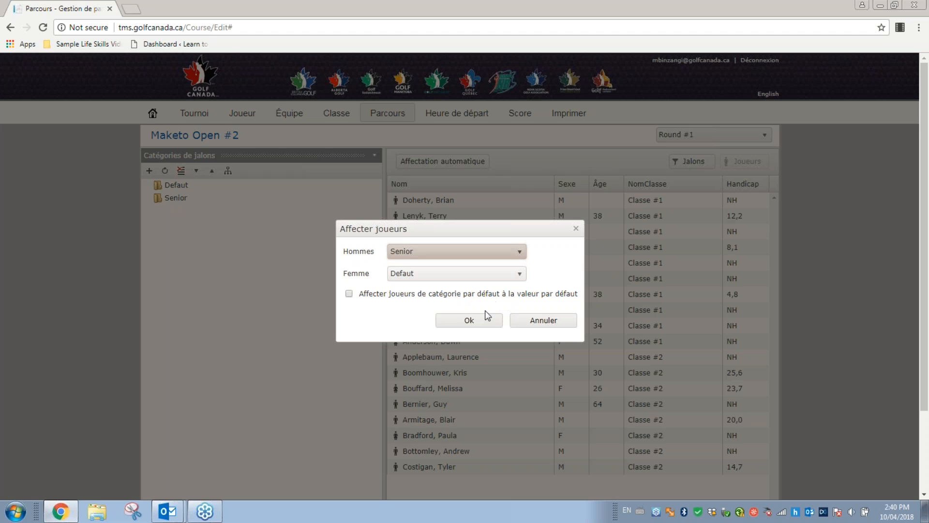
{"action": "left_click", "coordinate": [472, 322]}
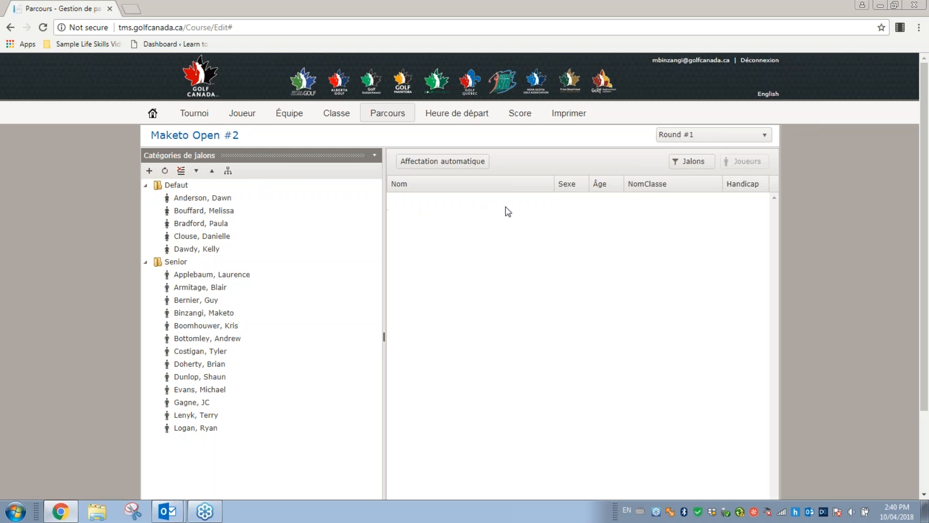
{"action": "left_click", "coordinate": [692, 165]}
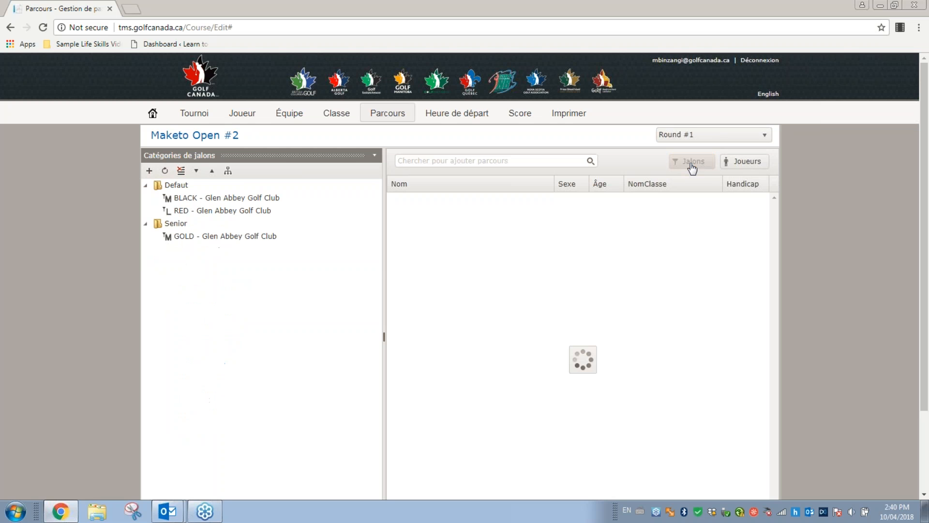